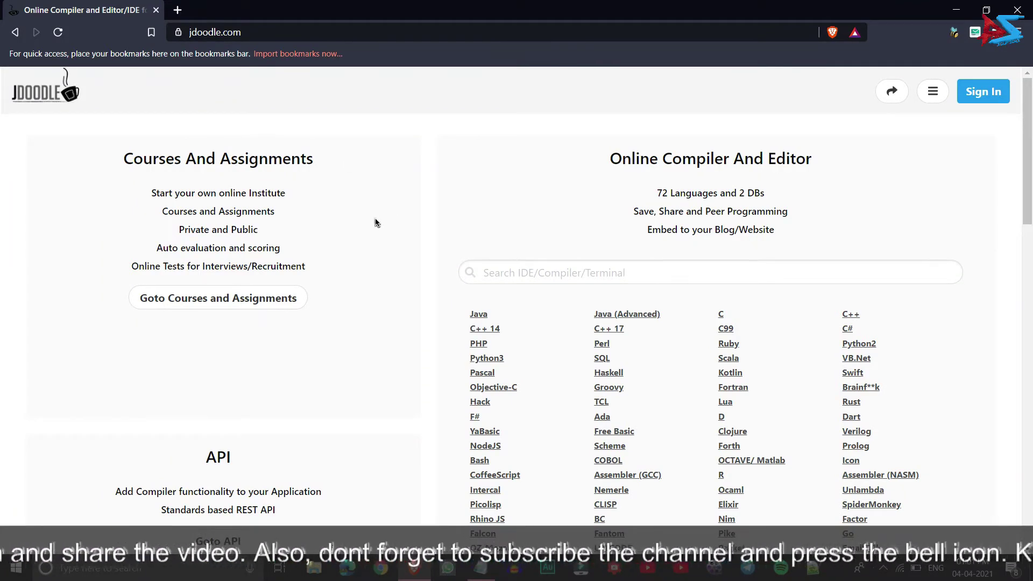
# Step: Browse the JDoodle page and open the Online C Compiler
pyautogui.scroll(-2, 376, 222)
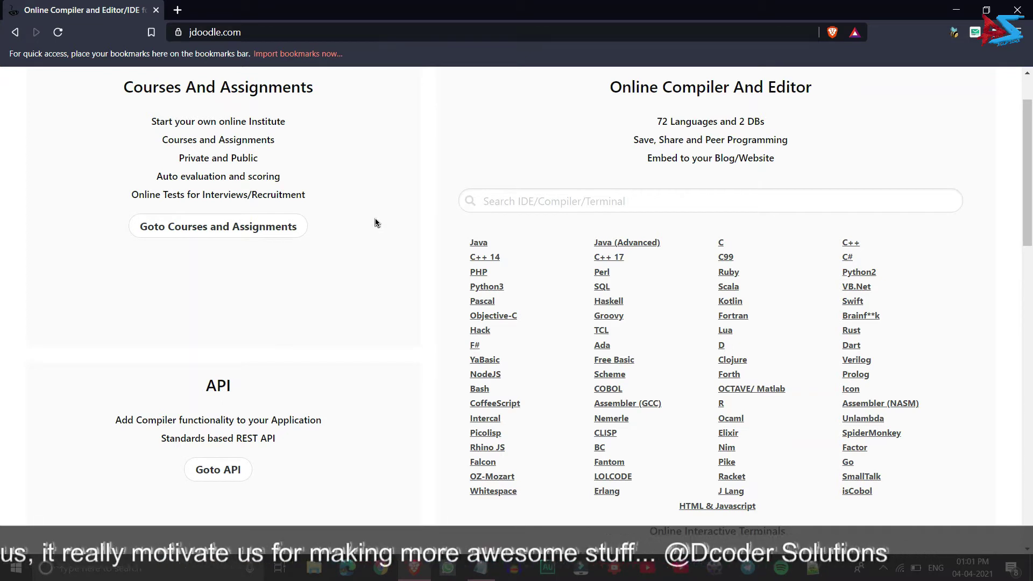
pyautogui.scroll(1, 375, 223)
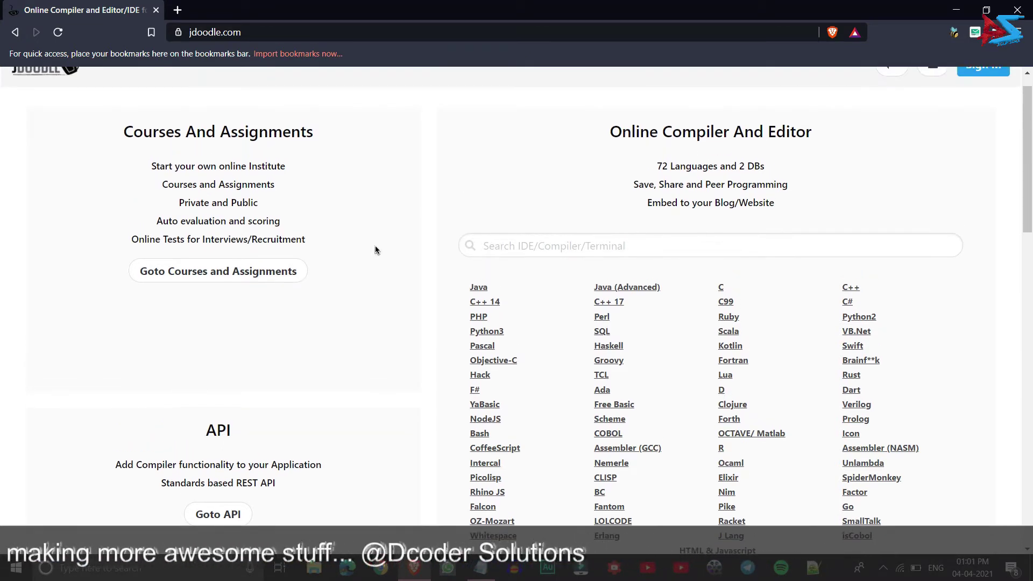
pyautogui.scroll(1, 376, 250)
pyautogui.scroll(-2, 371, 250)
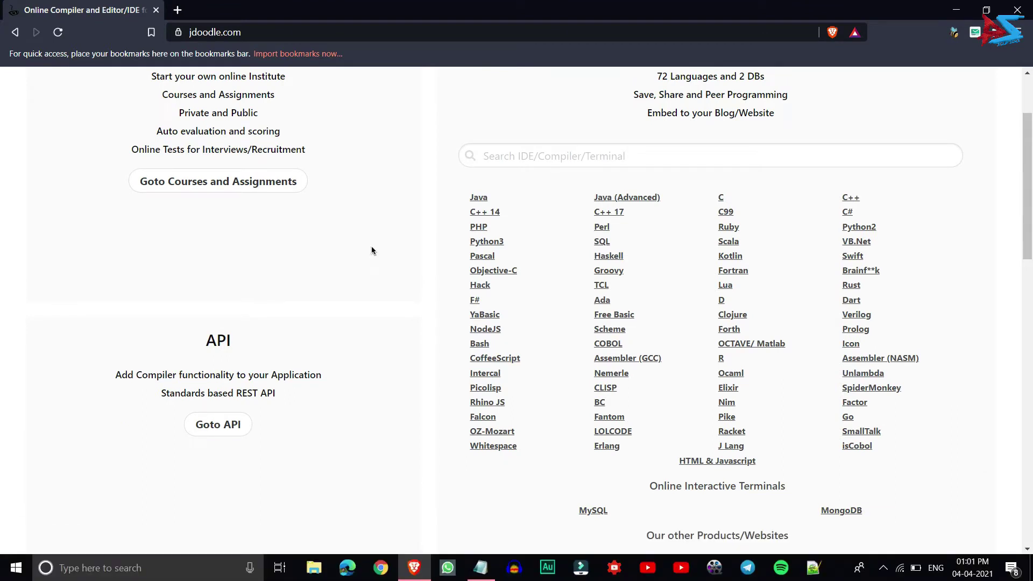
pyautogui.scroll(1, 372, 250)
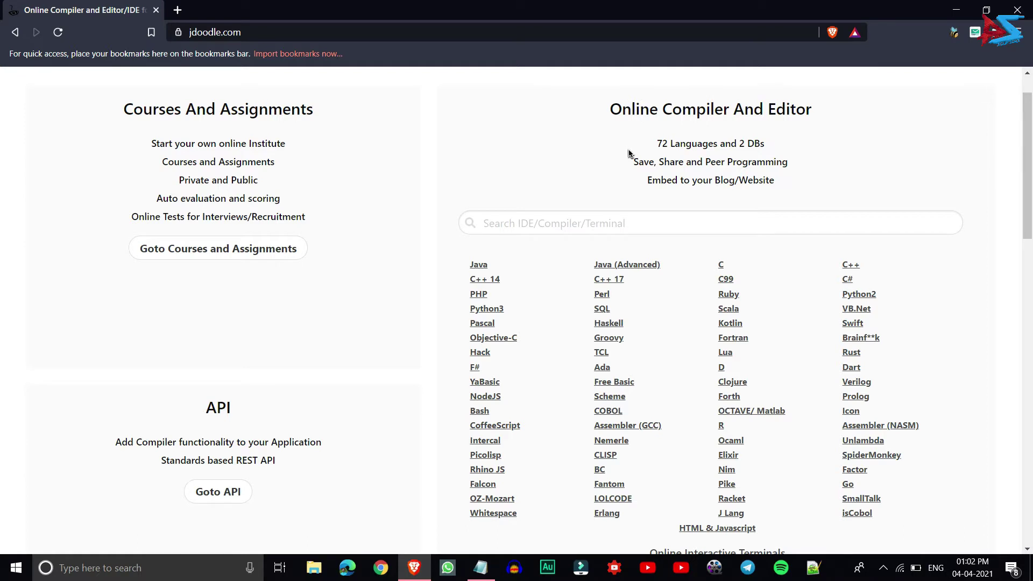
pyautogui.scroll(-1, 719, 401)
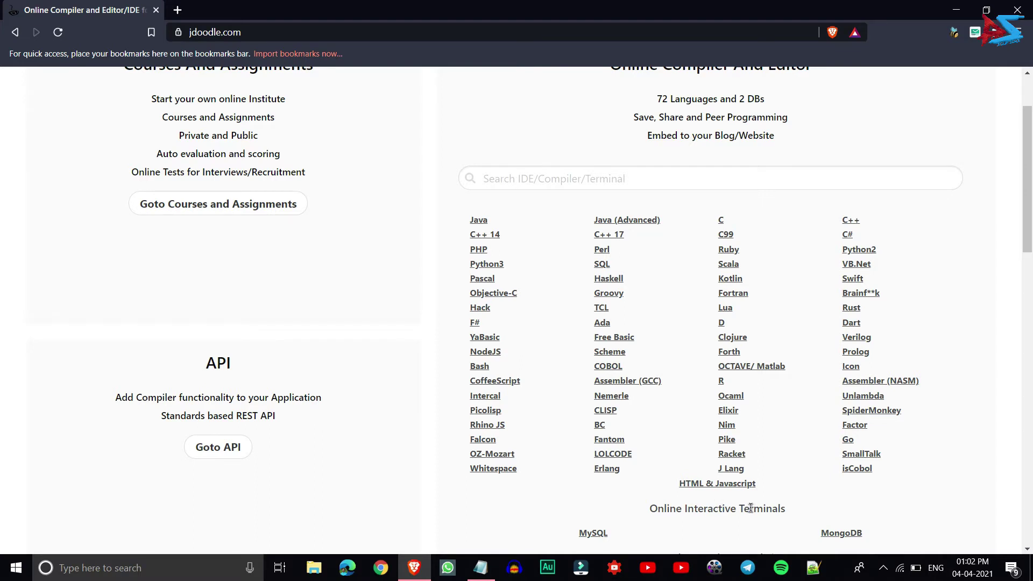
pyautogui.scroll(-1, 650, 533)
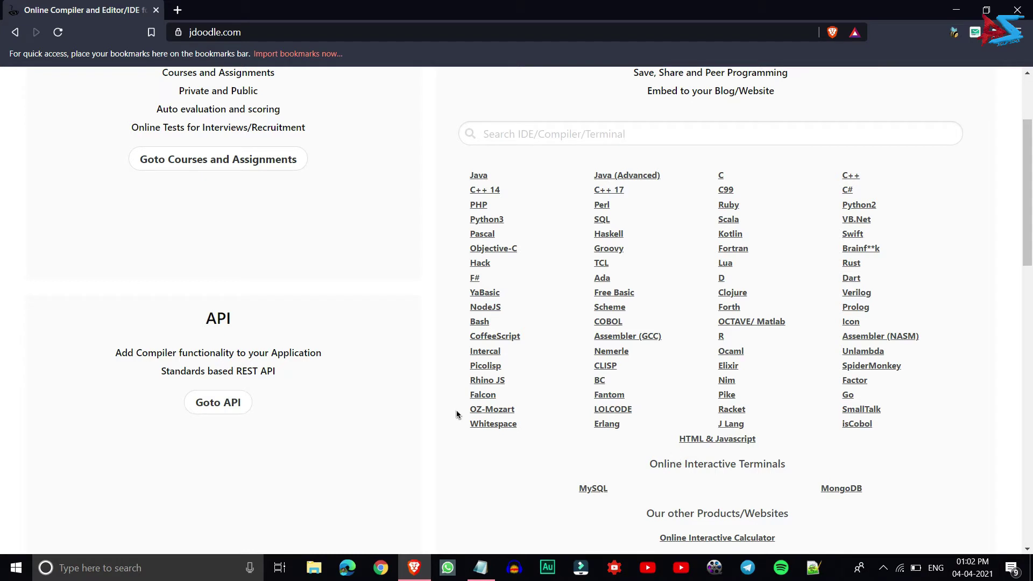
pyautogui.scroll(-4, 457, 414)
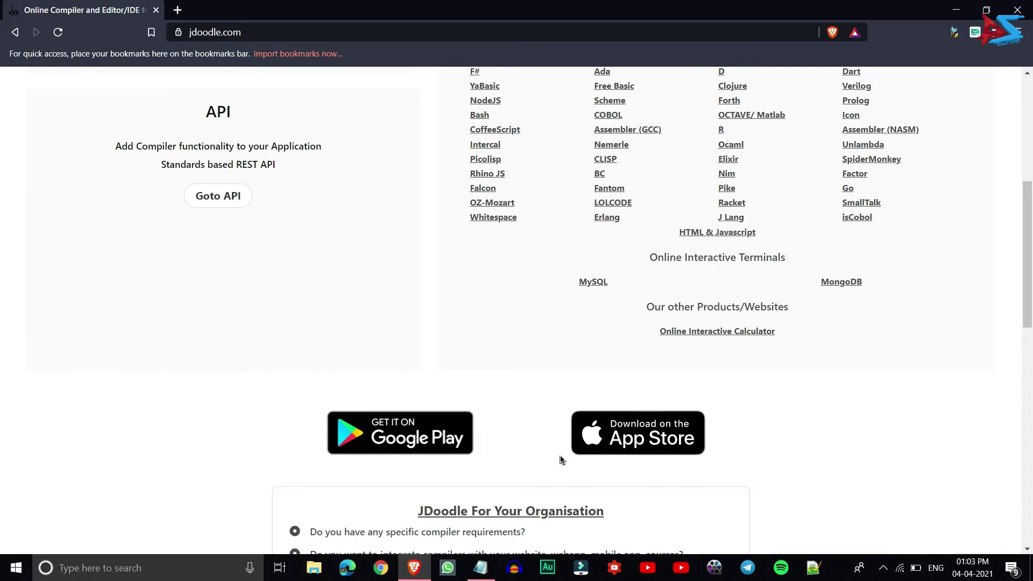
pyautogui.scroll(3, 462, 431)
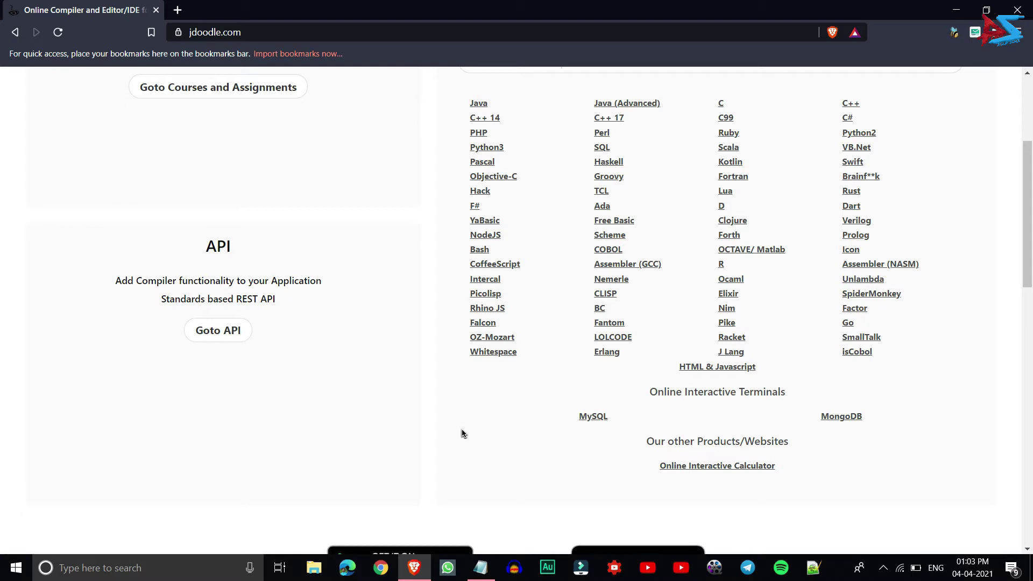
pyautogui.scroll(2, 461, 432)
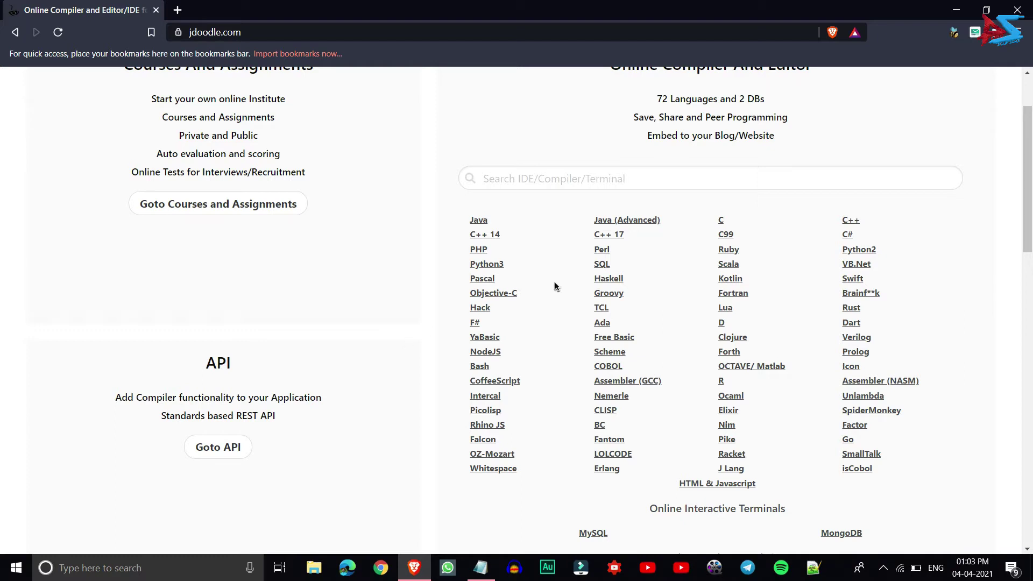
pyautogui.click(721, 221)
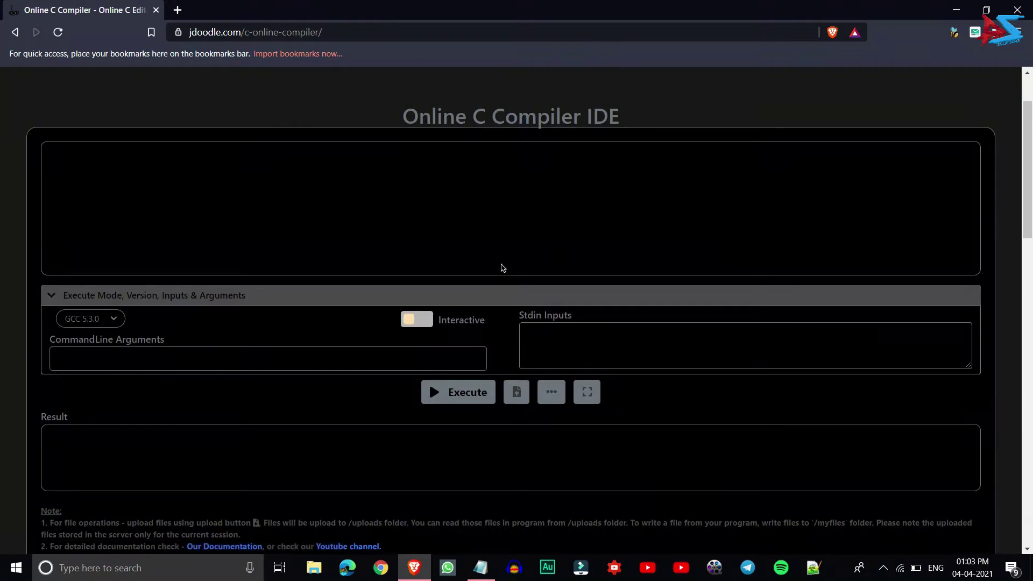
# Step: Keep GCC 9.1.0 as the compiler version for the sample sum program
pyautogui.scroll(2, 323, 226)
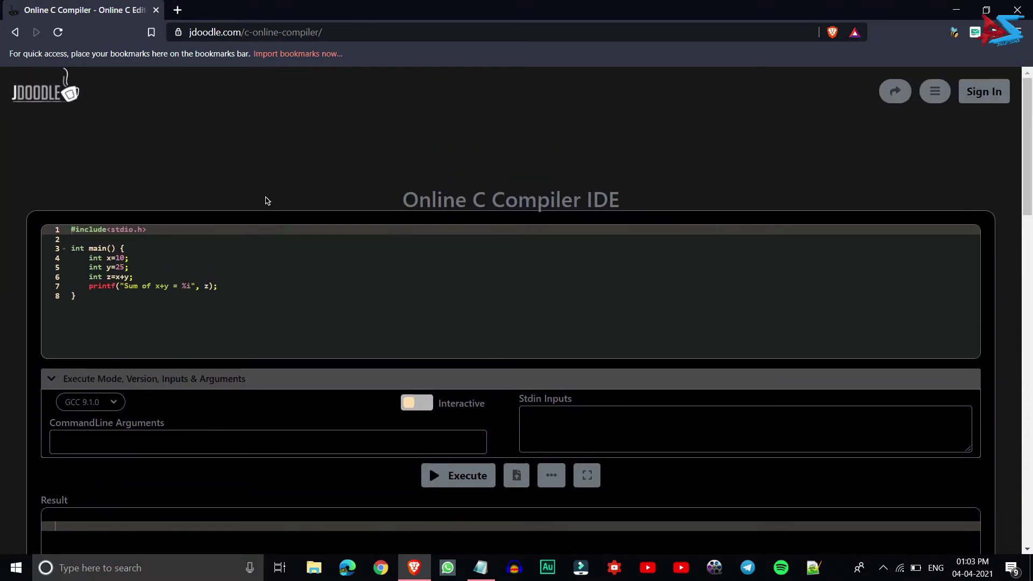
pyautogui.scroll(-1, 269, 210)
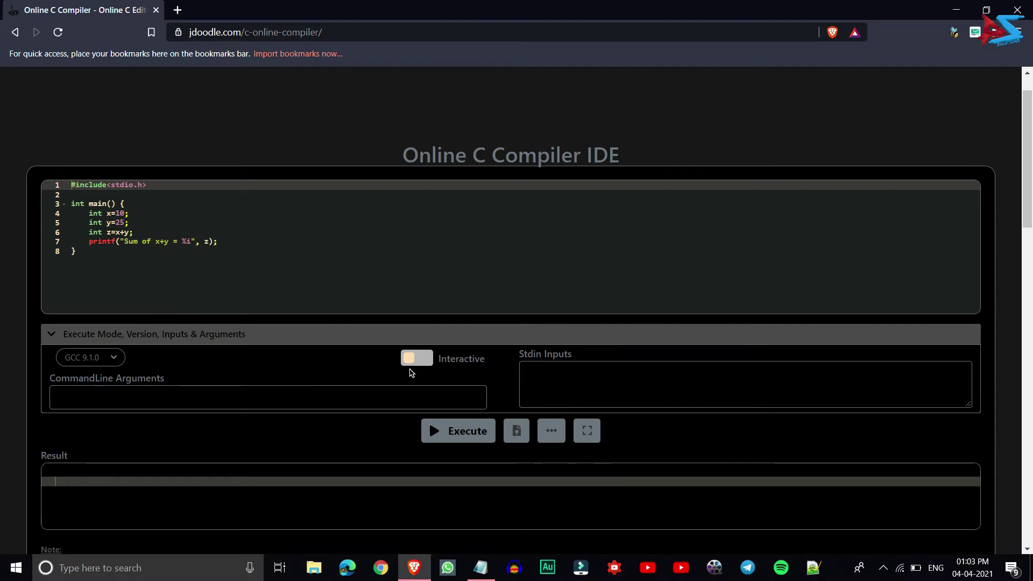
pyautogui.click(89, 359)
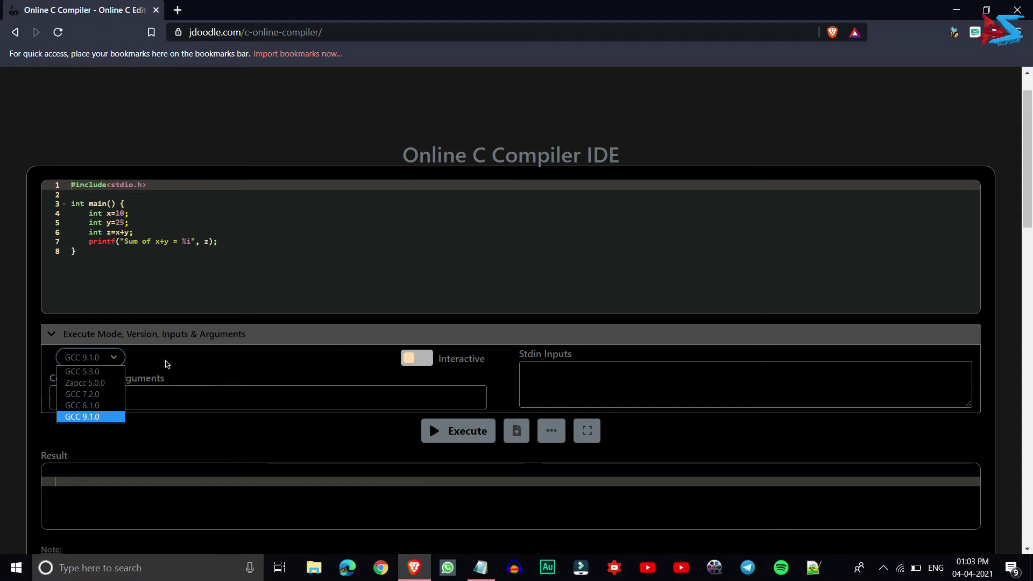
pyautogui.click(167, 365)
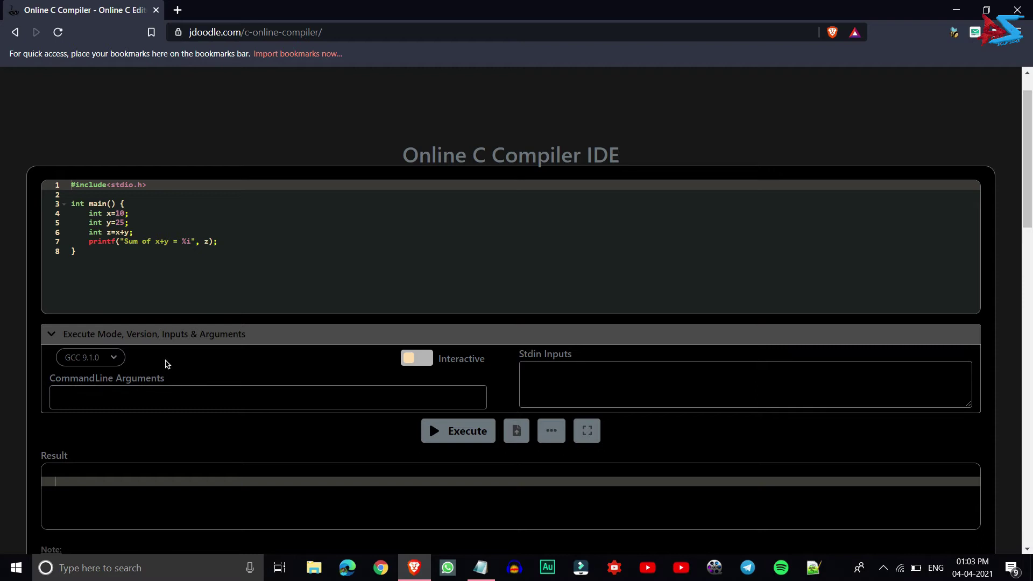
pyautogui.moveTo(100, 271); pyautogui.dragTo(66, 191)
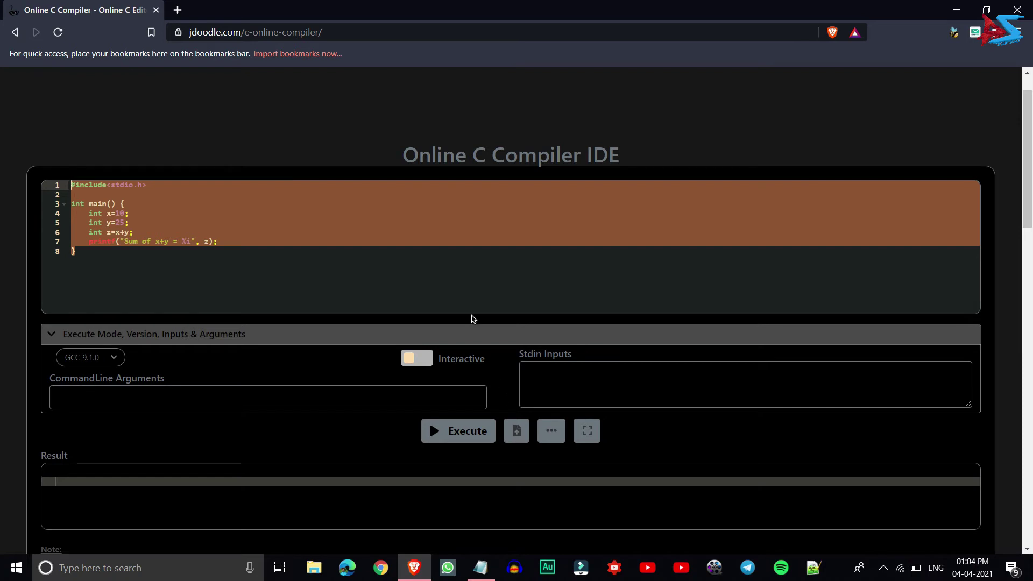
pyautogui.scroll(1, 472, 318)
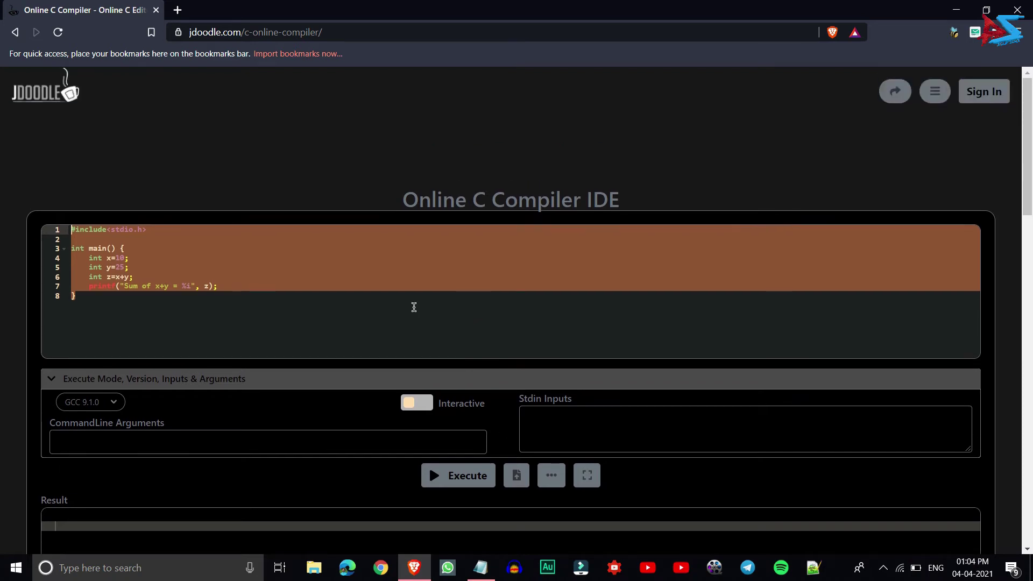
pyautogui.click(355, 300)
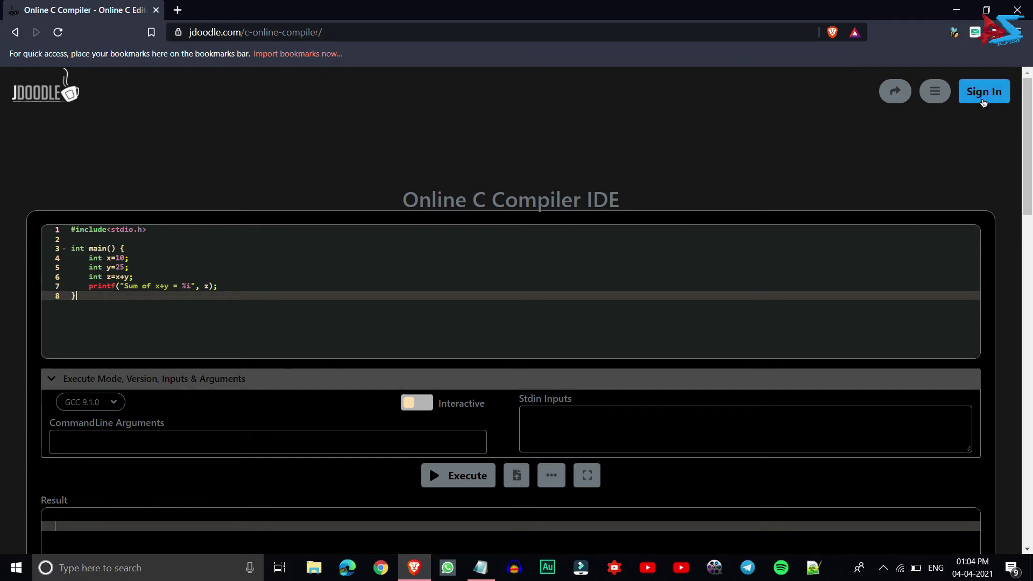
# Step: Sign in to JDoodle with Google, then view and close the account panel
pyautogui.click(983, 92)
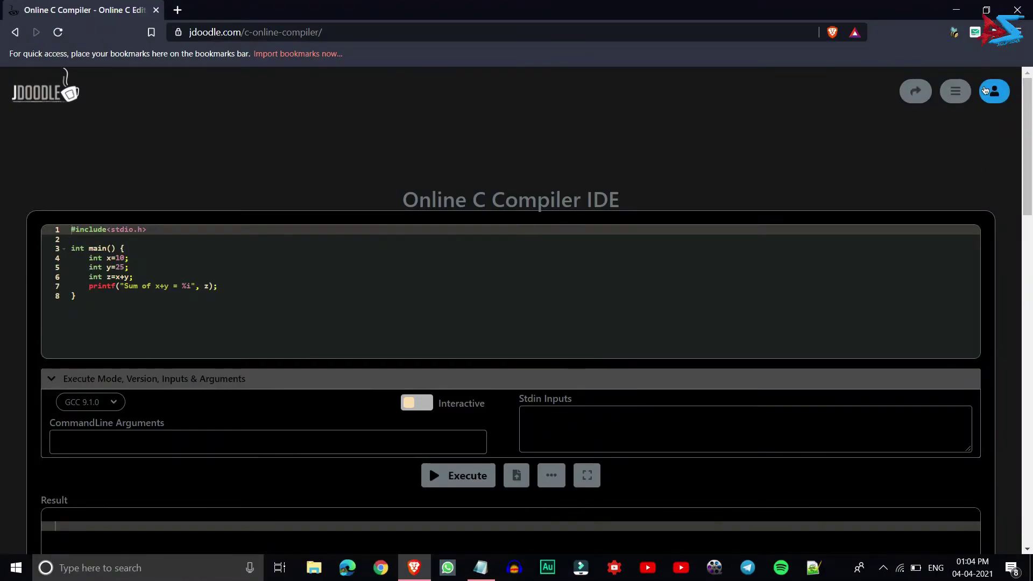
pyautogui.click(995, 91)
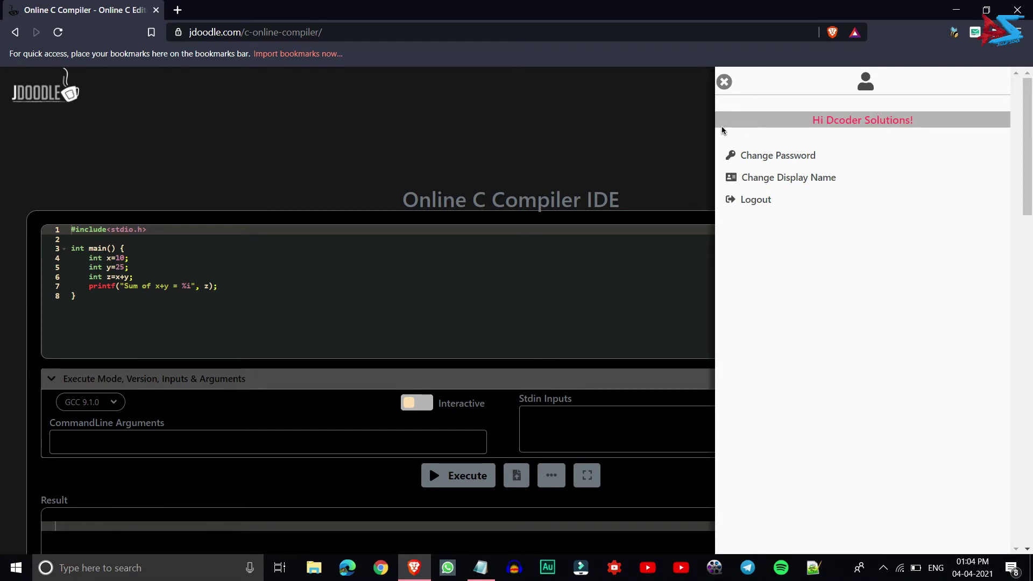
pyautogui.tripleClick(646, 129)
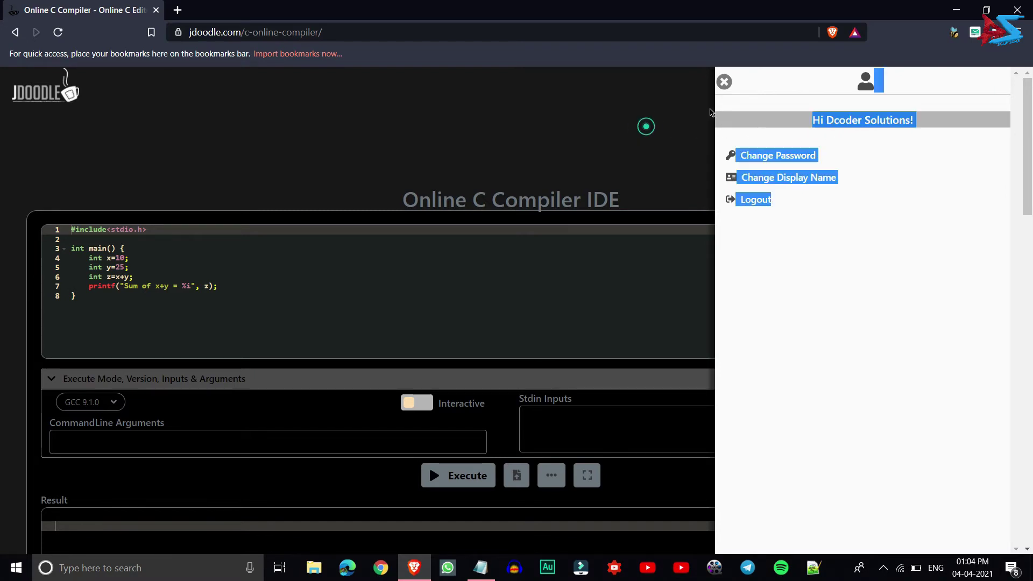
pyautogui.click(724, 82)
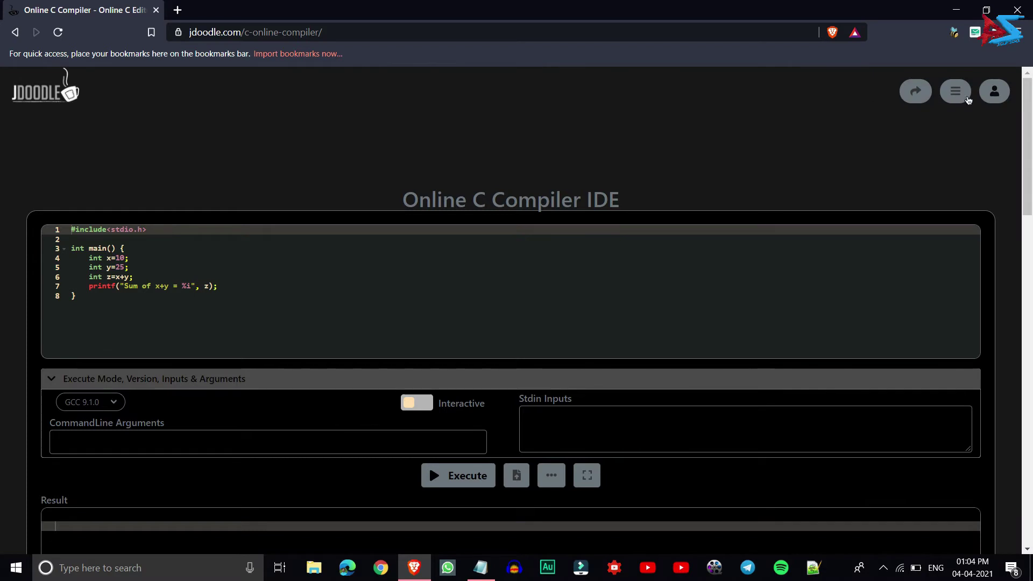
pyautogui.click(957, 91)
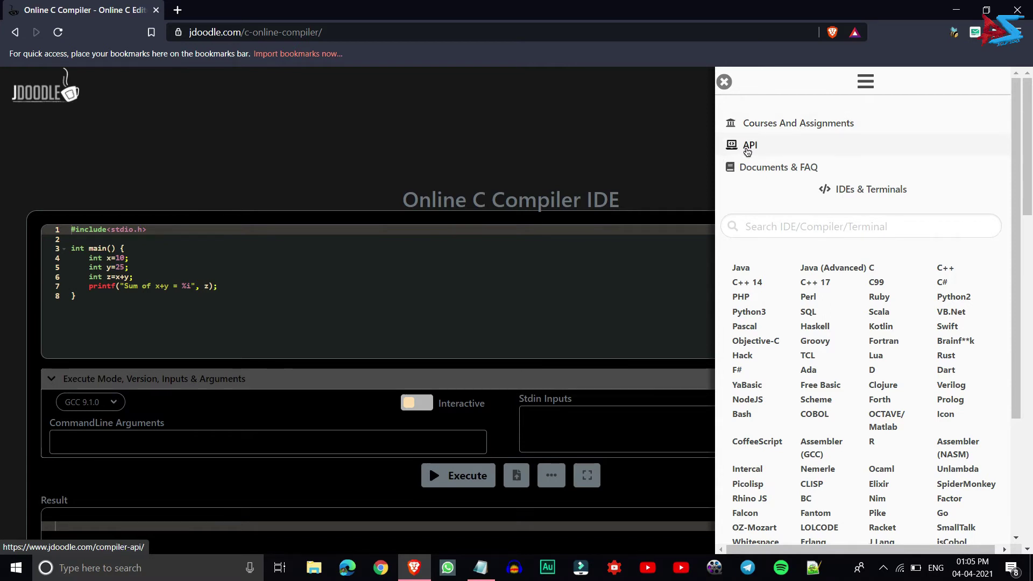
pyautogui.scroll(-1, 747, 194)
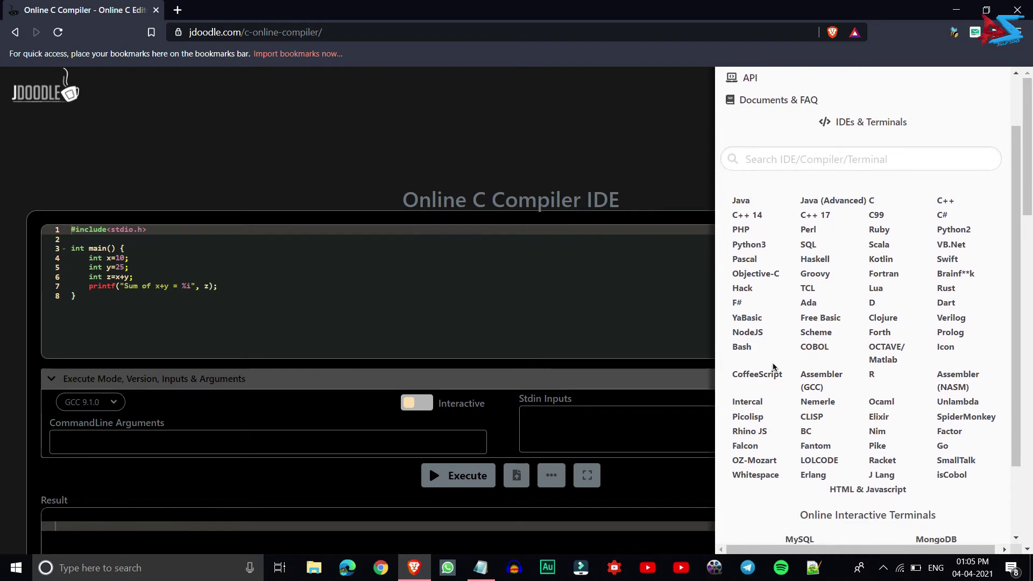
pyautogui.scroll(-2, 774, 367)
pyautogui.scroll(3, 754, 123)
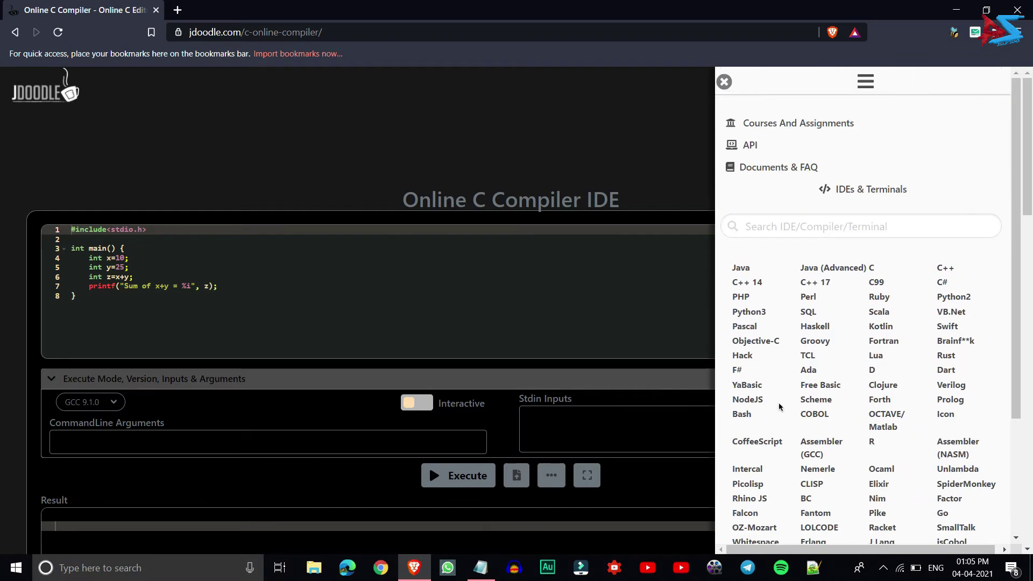
pyautogui.click(724, 82)
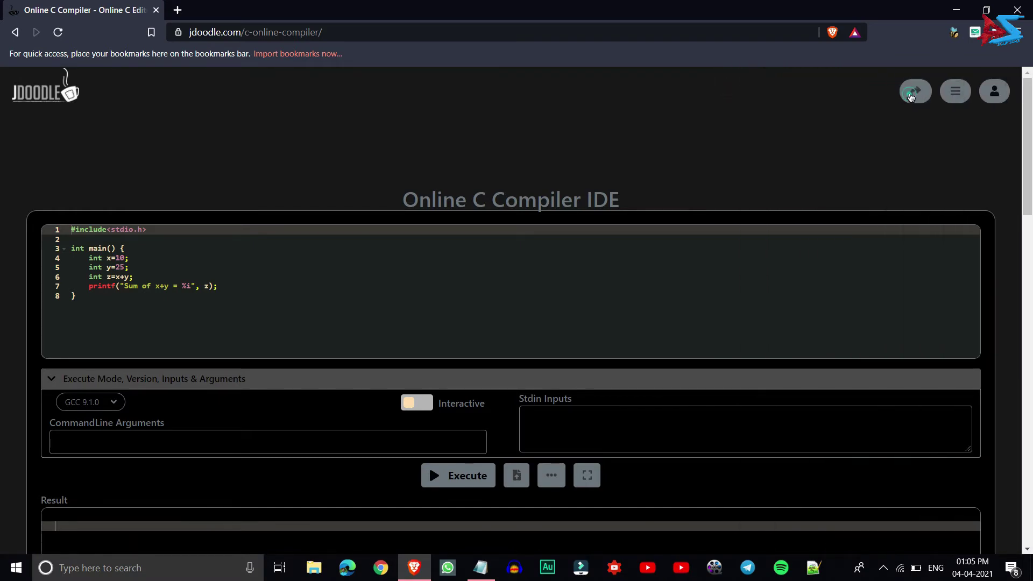
pyautogui.click(911, 93)
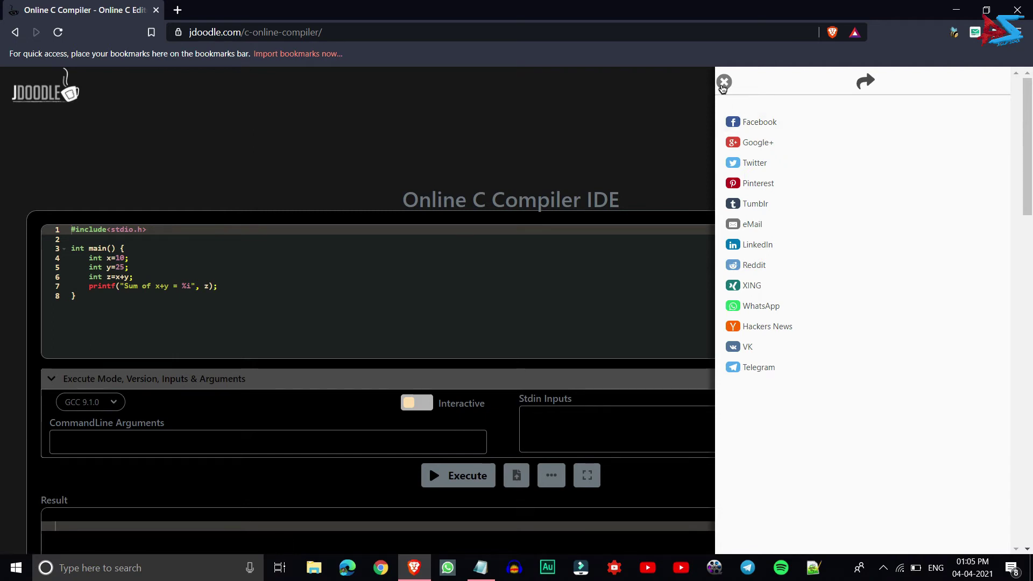
pyautogui.click(723, 82)
# Step: Copy the whole prepared C program from Notepad and minimize Notepad
pyautogui.click(205, 269)
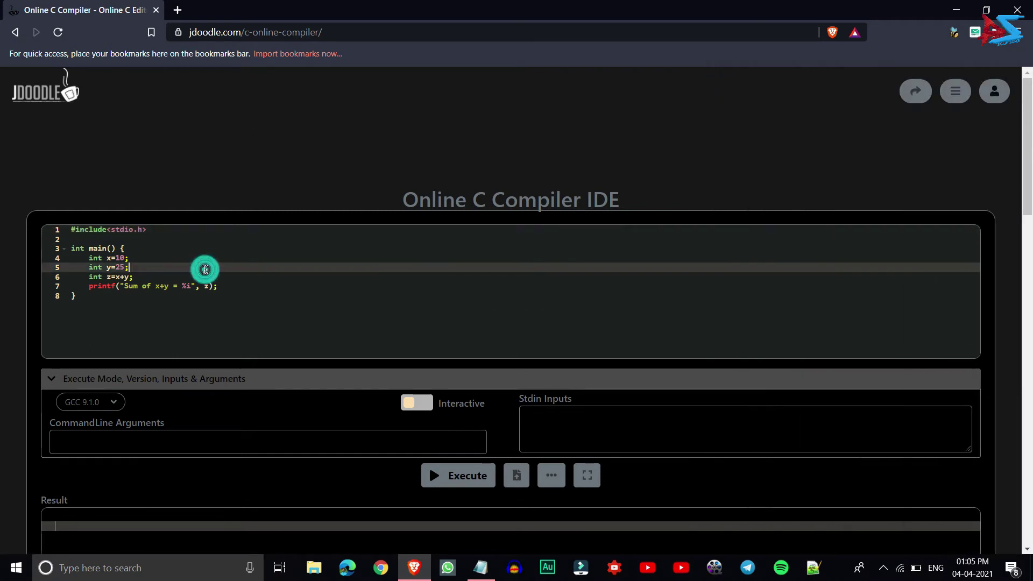
pyautogui.click(473, 570)
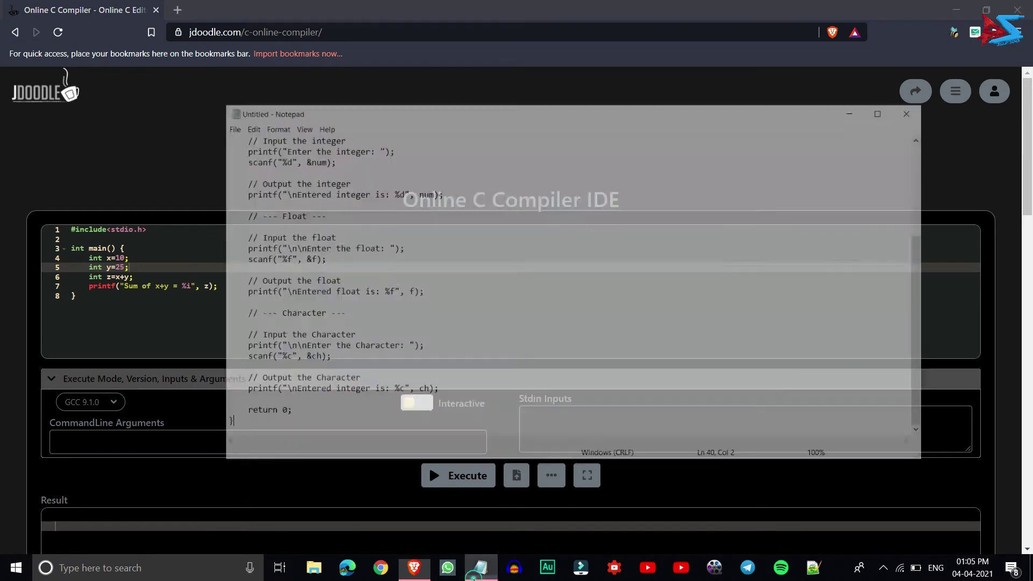
pyautogui.hotkey('ctrl', 'a')
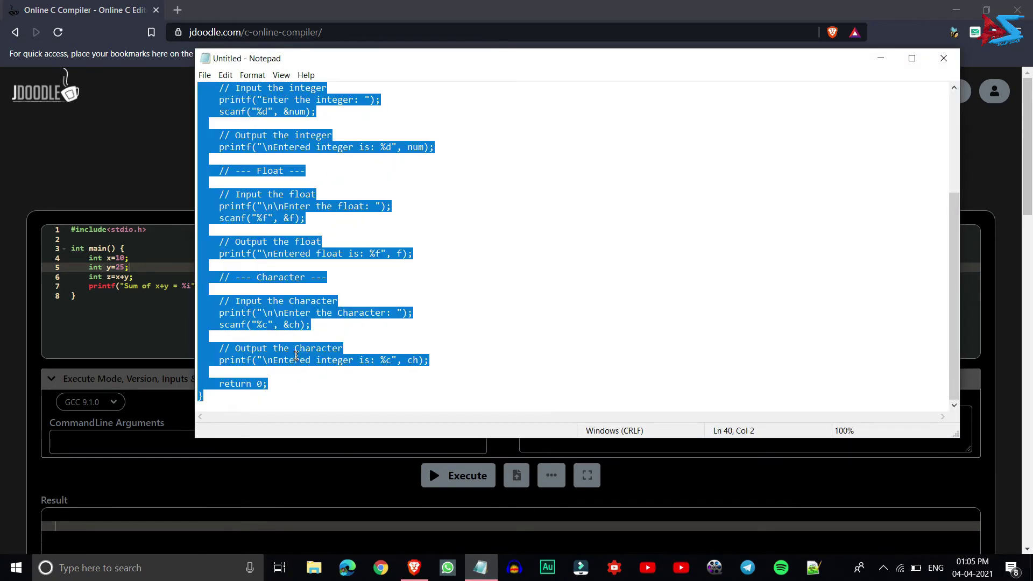
pyautogui.click(882, 58)
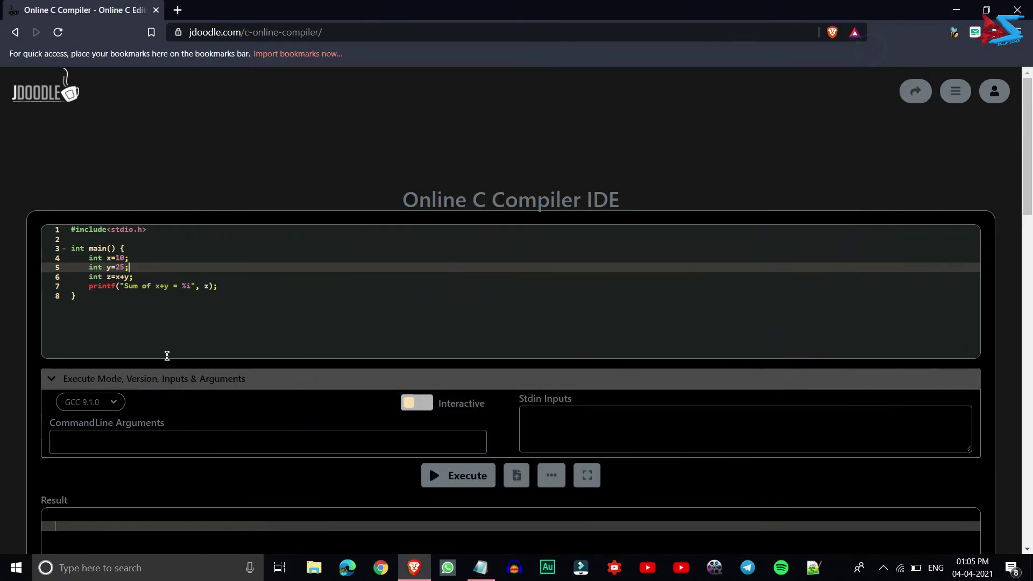
# Step: Replace the sum program with the pasted 40-line integer/float/character input-output program
pyautogui.click(135, 331)
pyautogui.hotkey('ctrl', 'a')
pyautogui.press('BackSpace')
pyautogui.hotkey('ctrl', 'v')
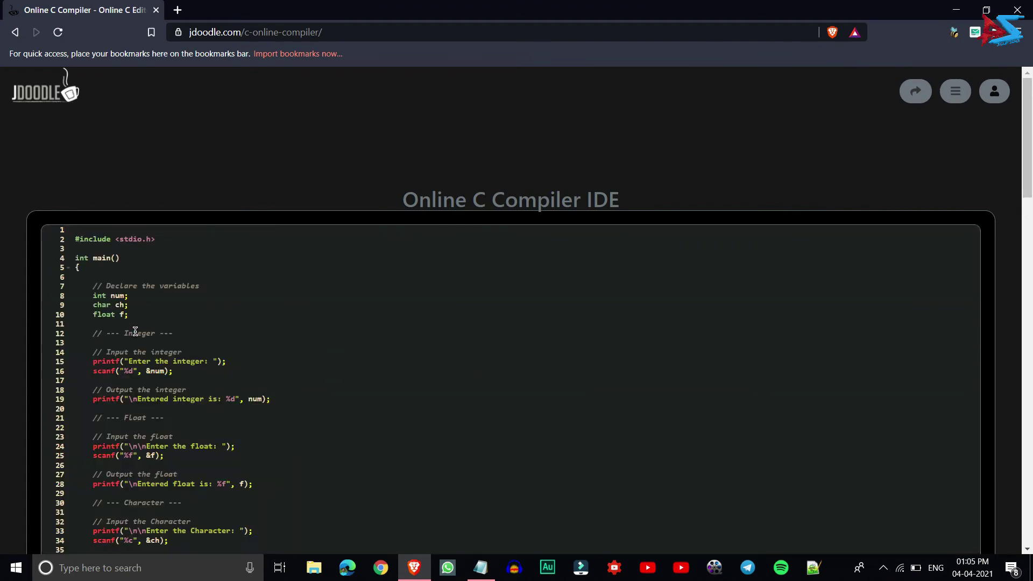
pyautogui.scroll(-5, 188, 331)
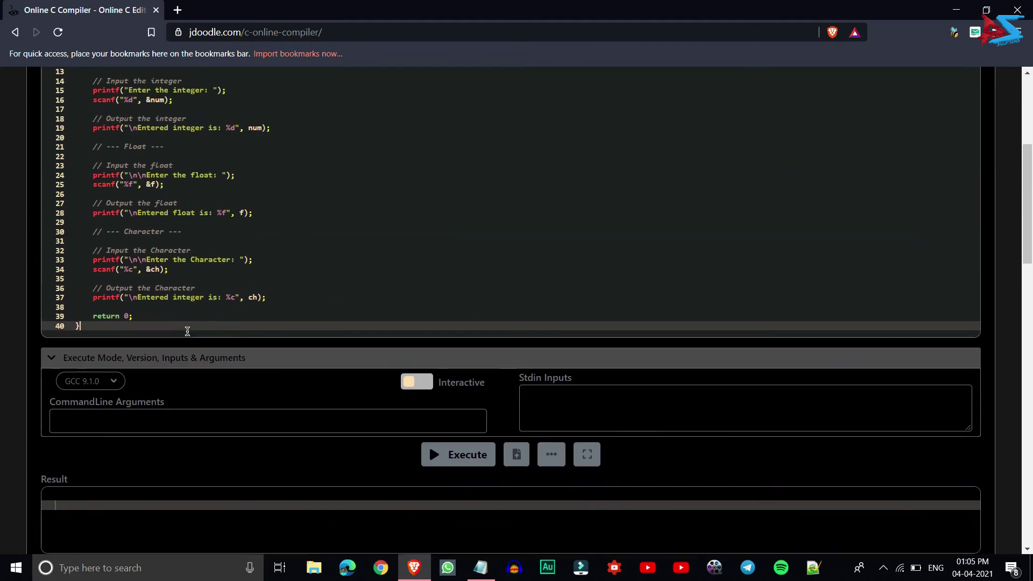
pyautogui.scroll(1, 187, 331)
pyautogui.scroll(2, 188, 331)
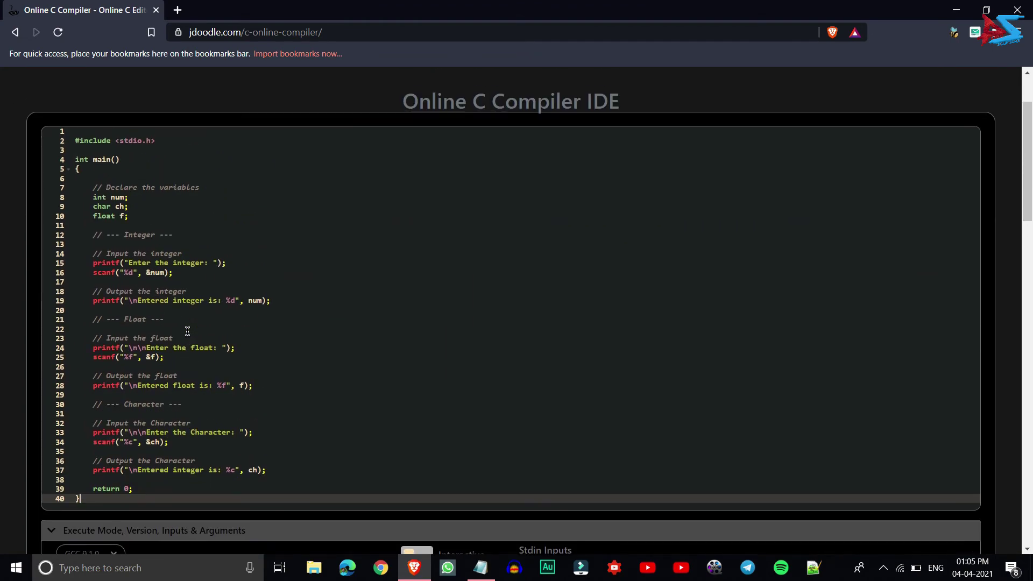
pyautogui.scroll(-2, 188, 331)
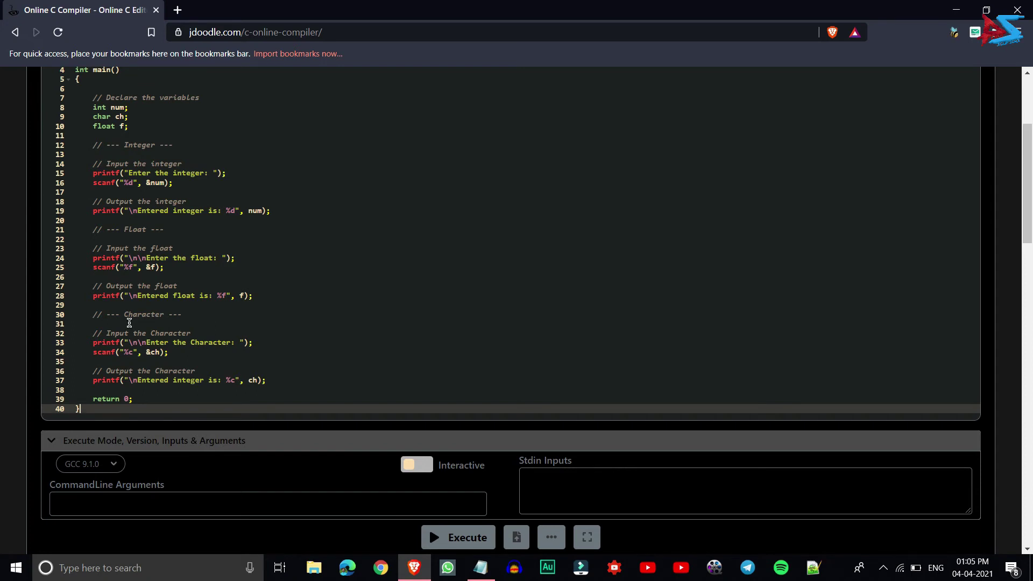
pyautogui.scroll(-2, 130, 323)
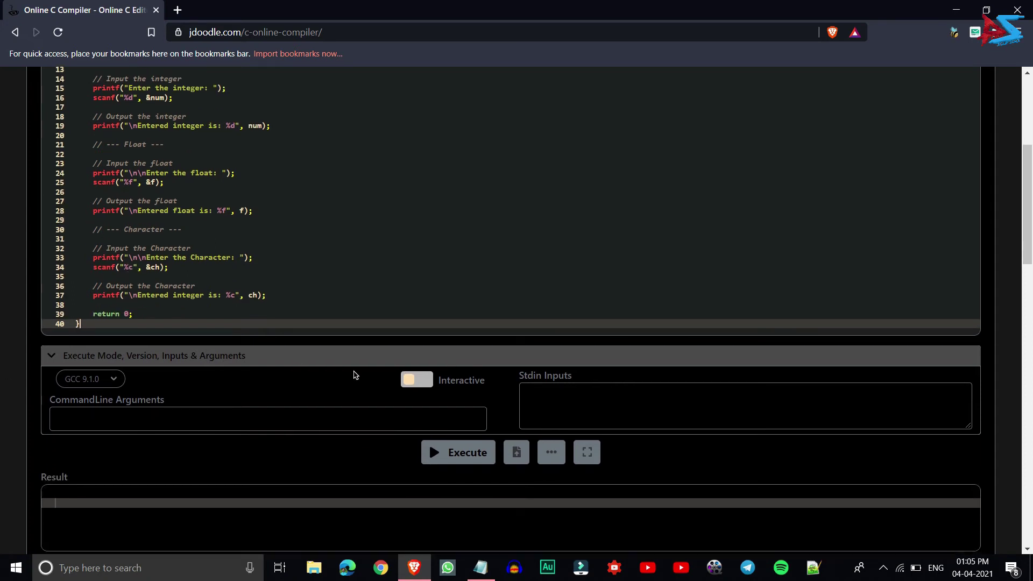
# Step: Run the program in interactive mode with input 5, printing 'Entered integer is: 5'
pyautogui.click(419, 380)
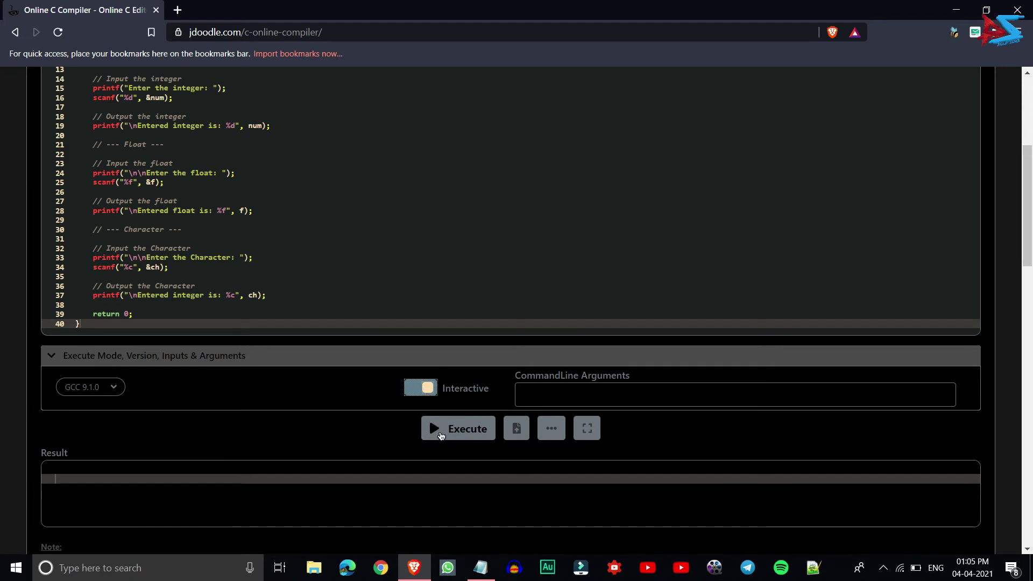
pyautogui.click(440, 435)
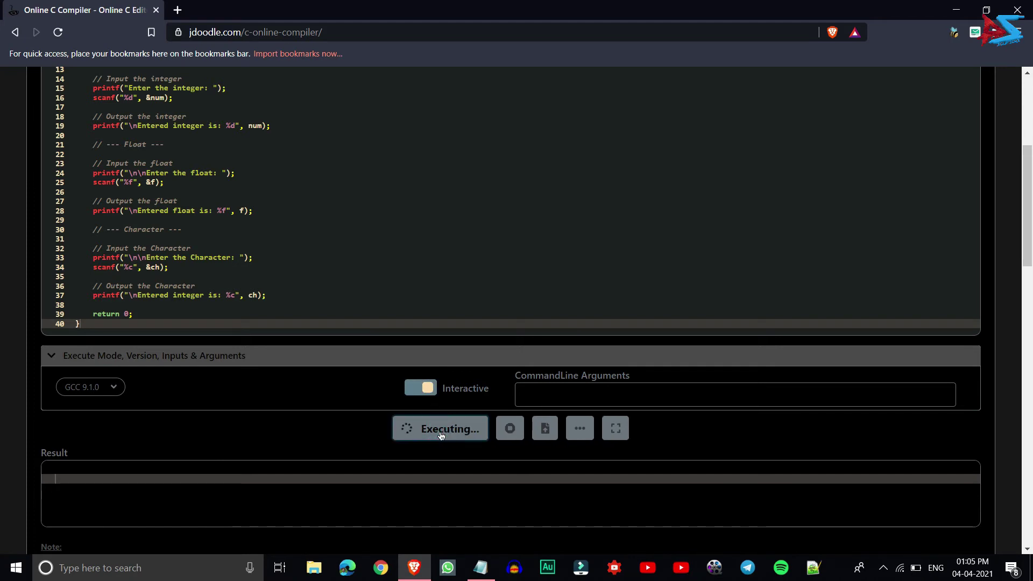
pyautogui.scroll(-1, 439, 435)
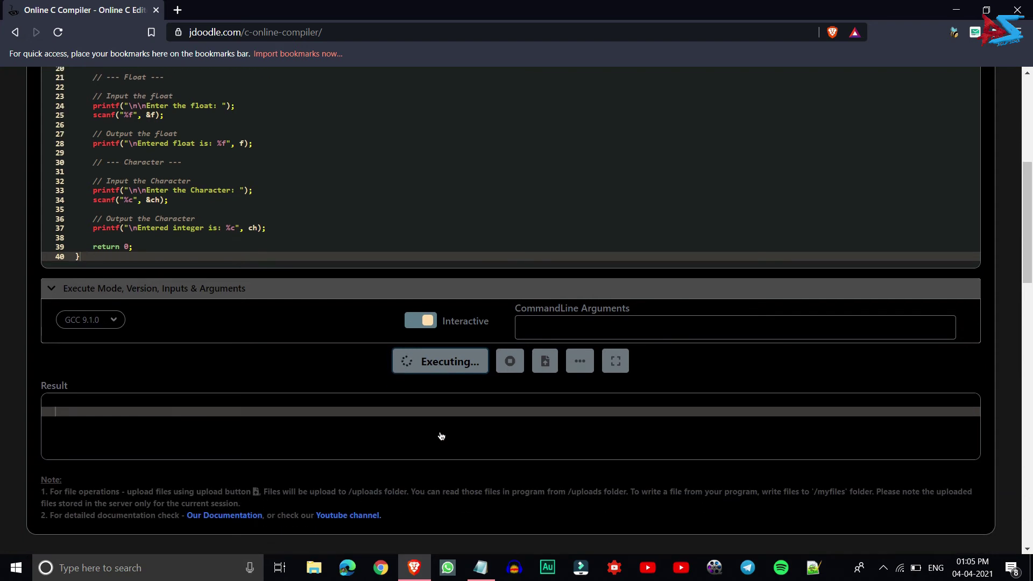
pyautogui.click(171, 435)
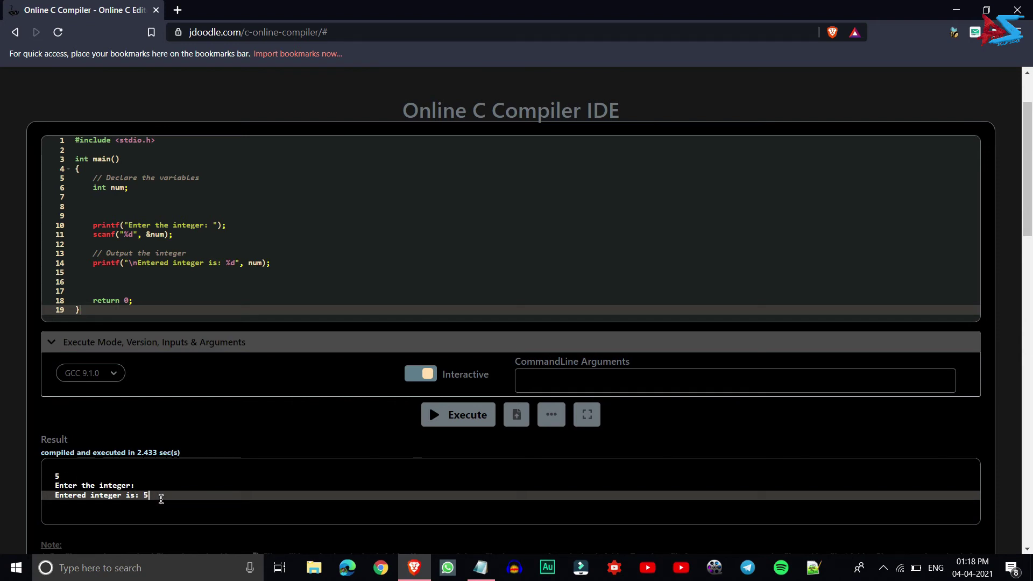
pyautogui.scroll(-1, 161, 500)
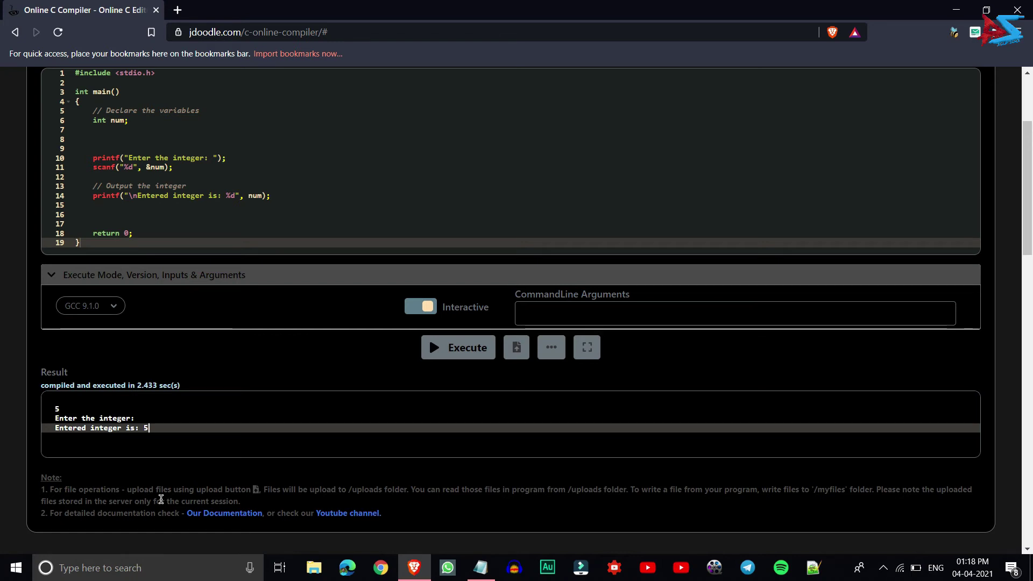
pyautogui.scroll(1, 161, 500)
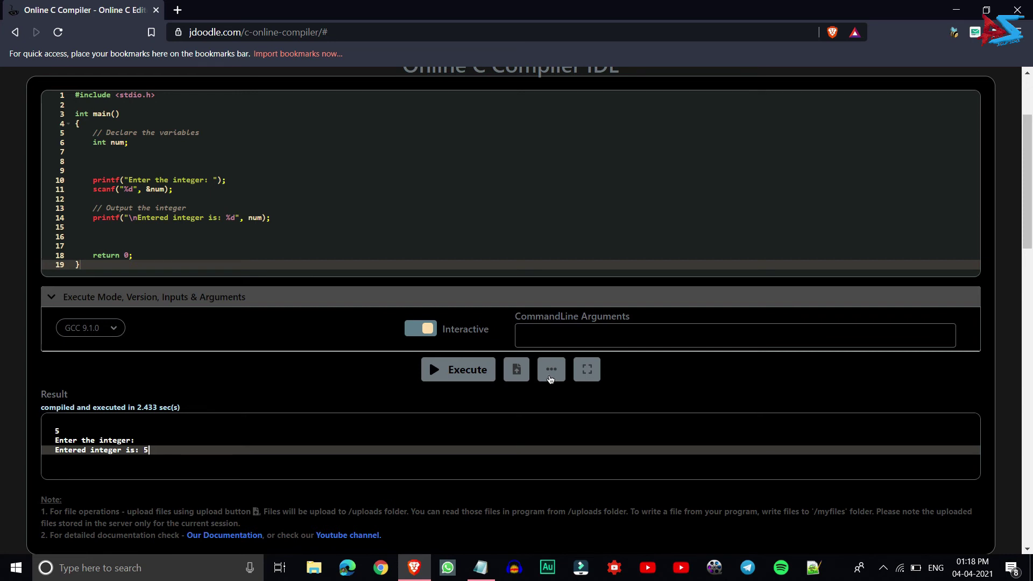
# Step: Open the '...' project options menu and leave the font size at 12
pyautogui.click(550, 379)
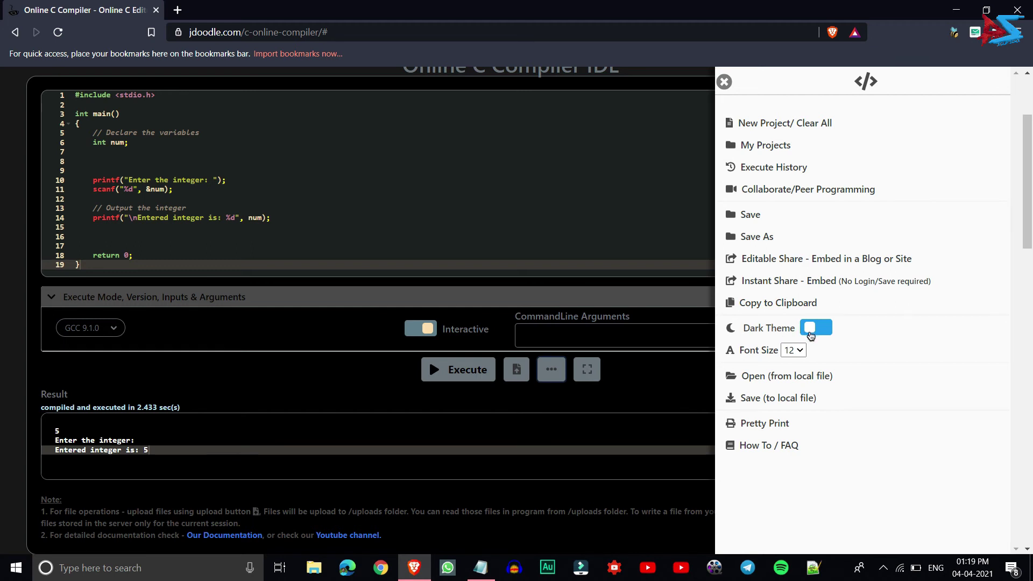
pyautogui.click(800, 351)
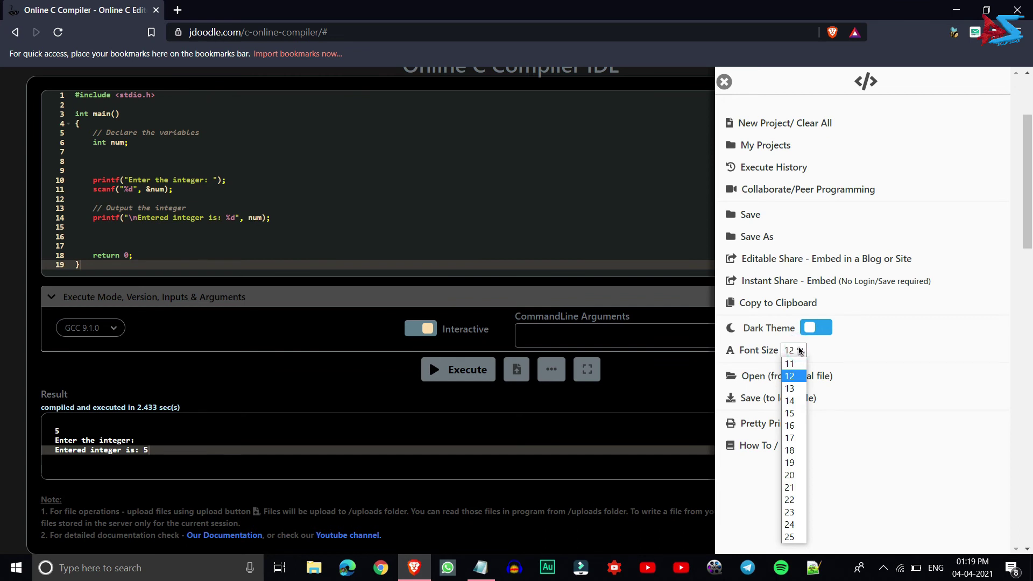
pyautogui.click(800, 351)
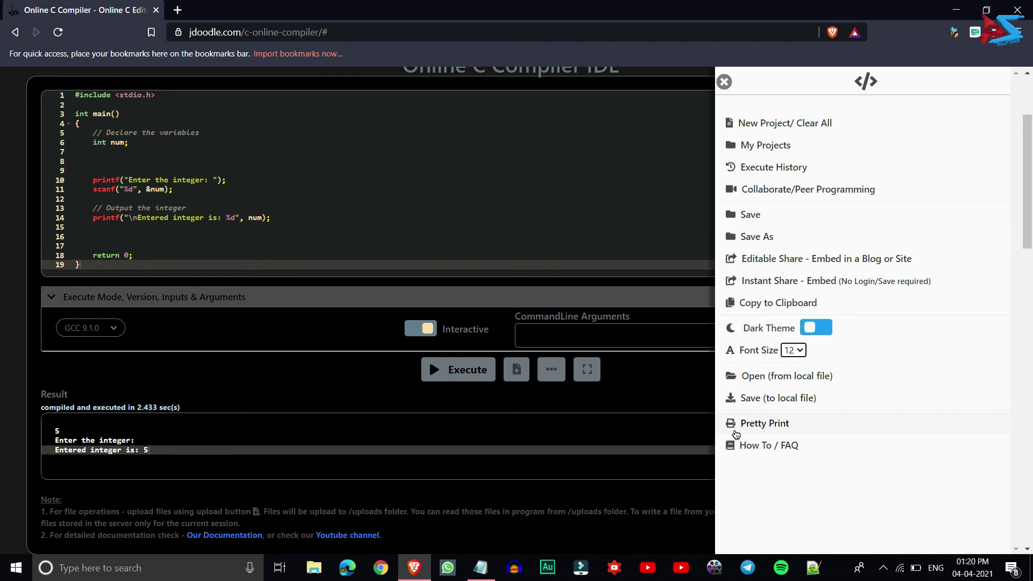
# Step: Preview the Pretty Print output (2 sheets) and cancel printing
pyautogui.click(736, 425)
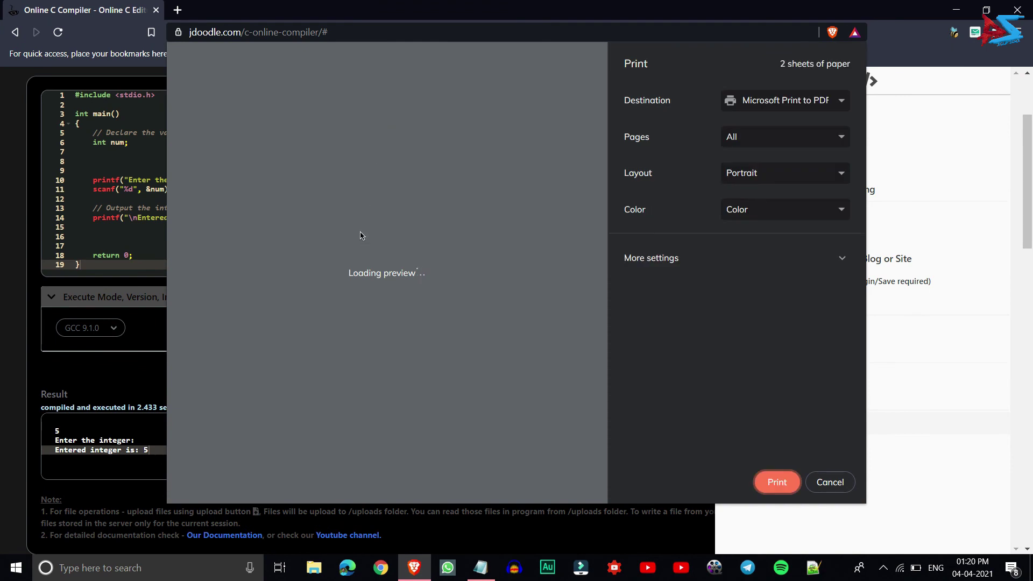
pyautogui.scroll(-1, 343, 274)
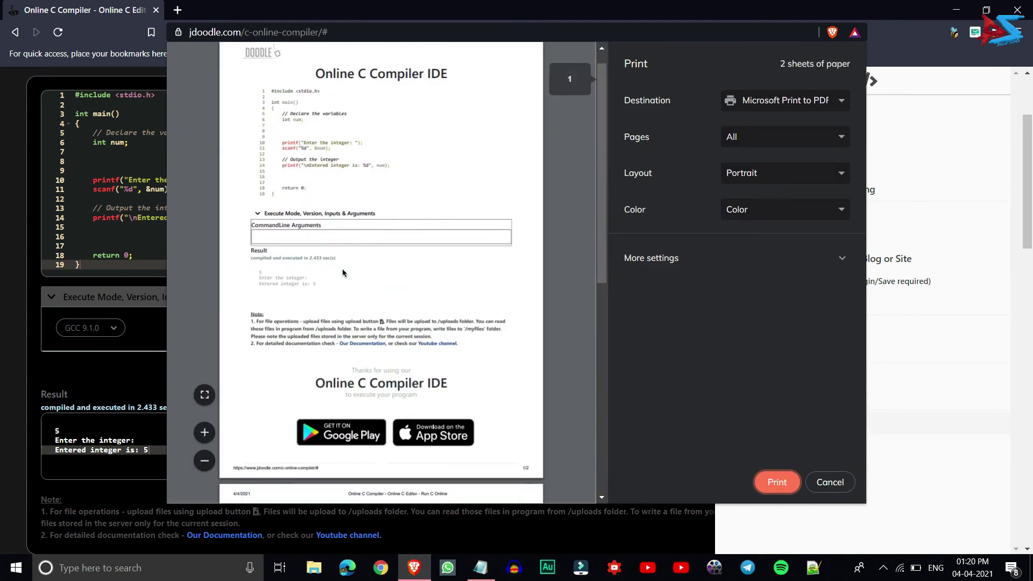
pyautogui.scroll(1, 343, 273)
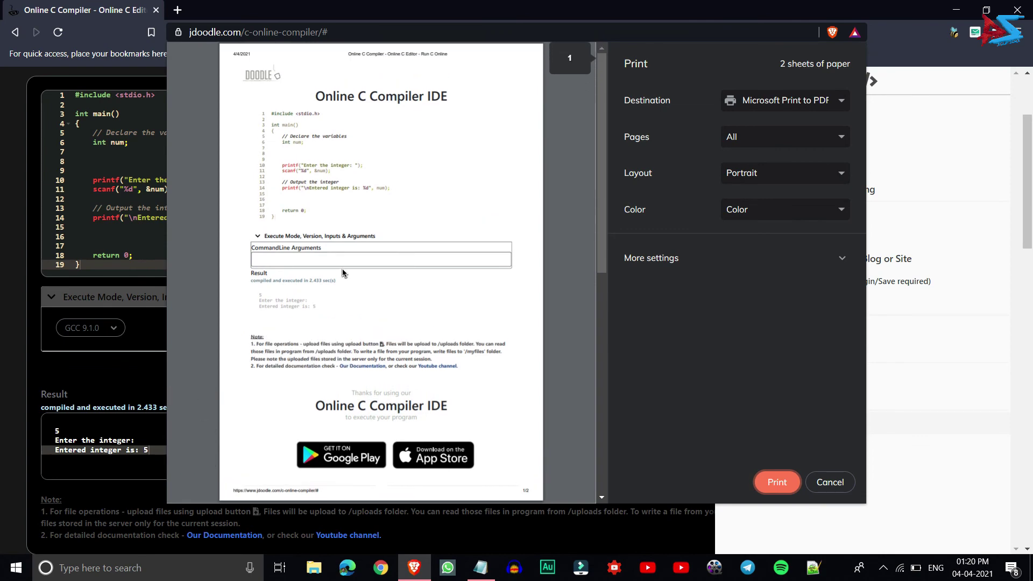
pyautogui.click(841, 487)
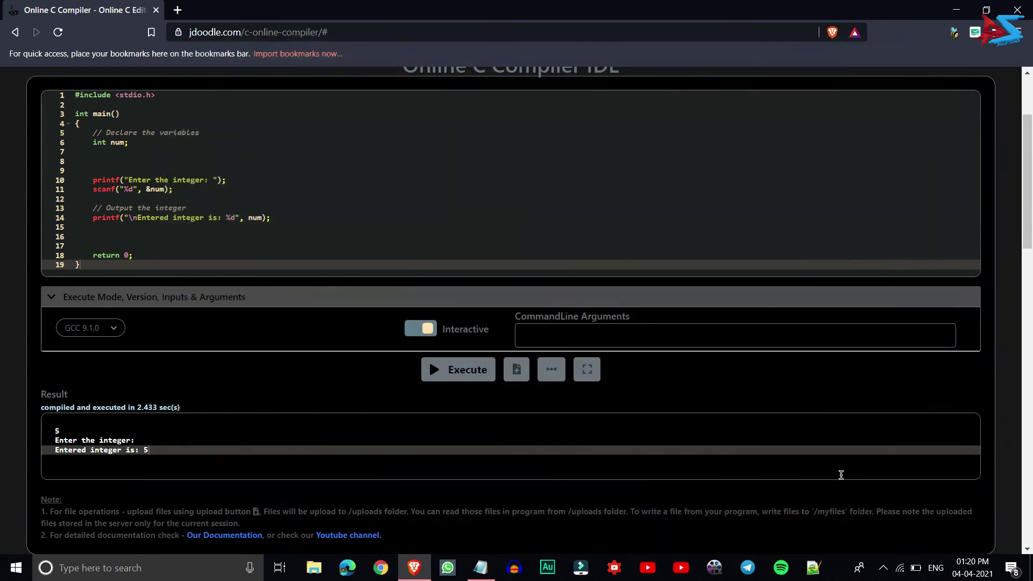
# Step: Show the editor and result fullscreen, close the options menu, then restore the normal layout
pyautogui.click(548, 378)
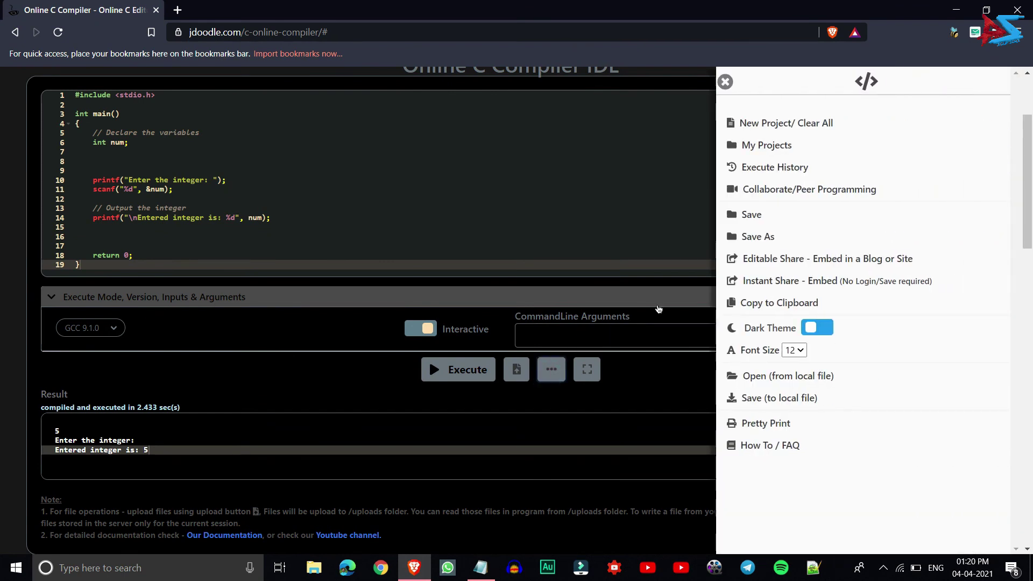
pyautogui.rightClick(657, 306)
pyautogui.click(587, 369)
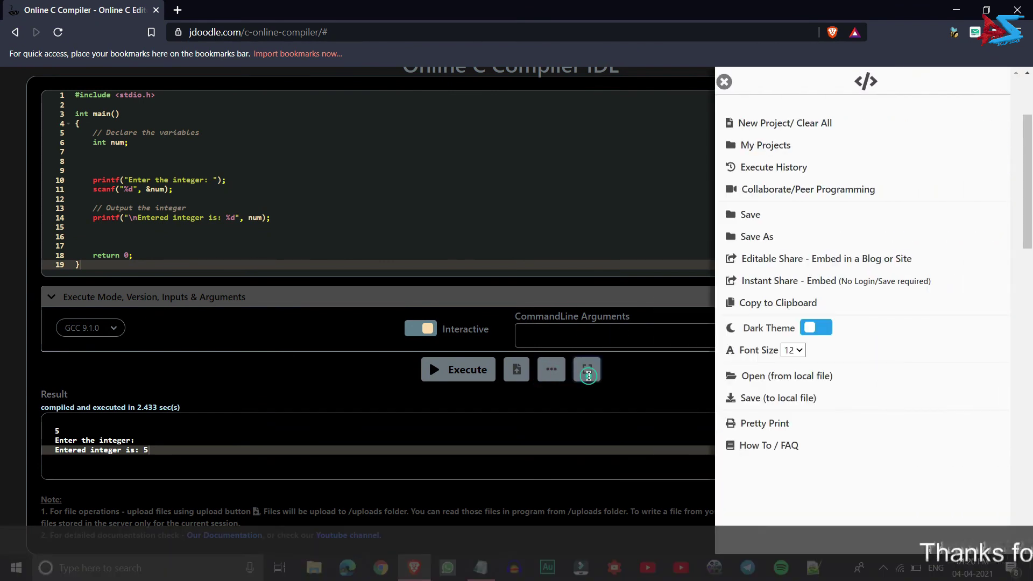
pyautogui.click(587, 369)
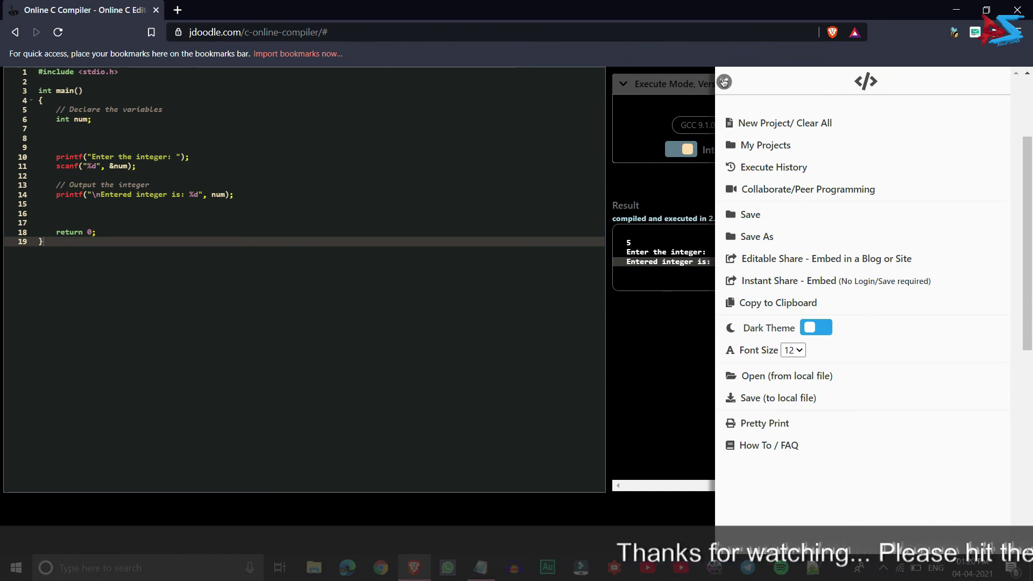
pyautogui.click(724, 82)
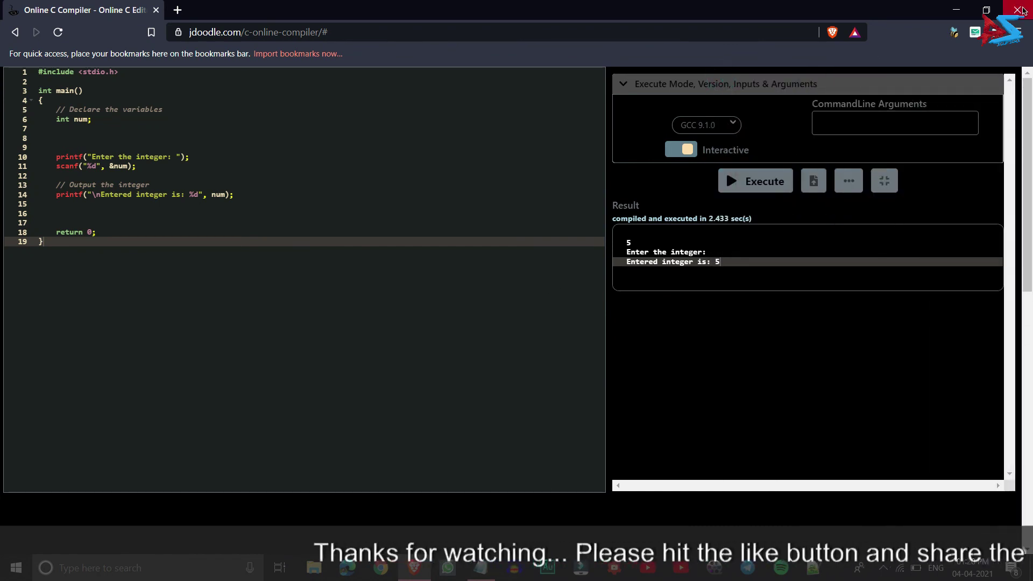
pyautogui.click(884, 181)
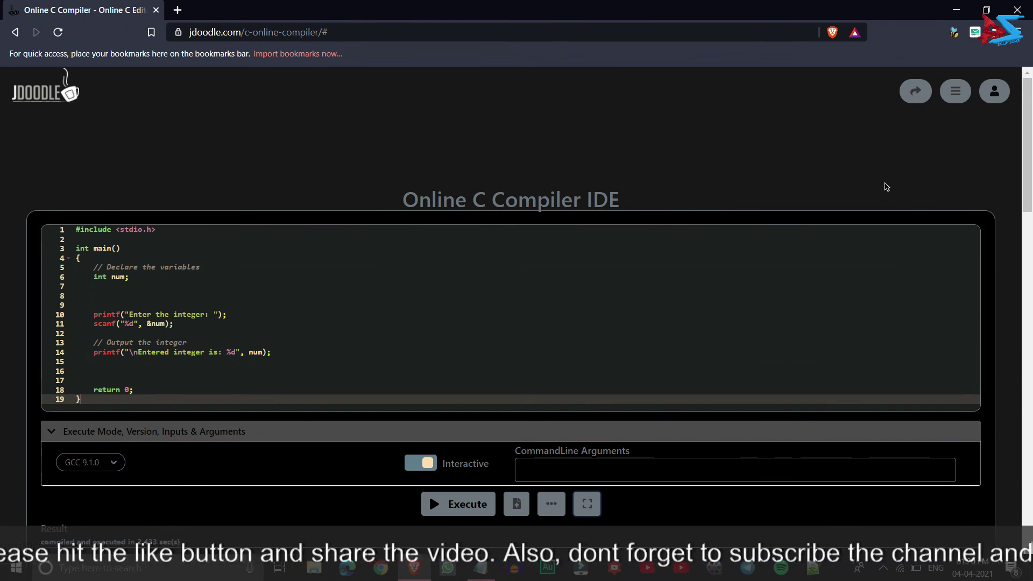